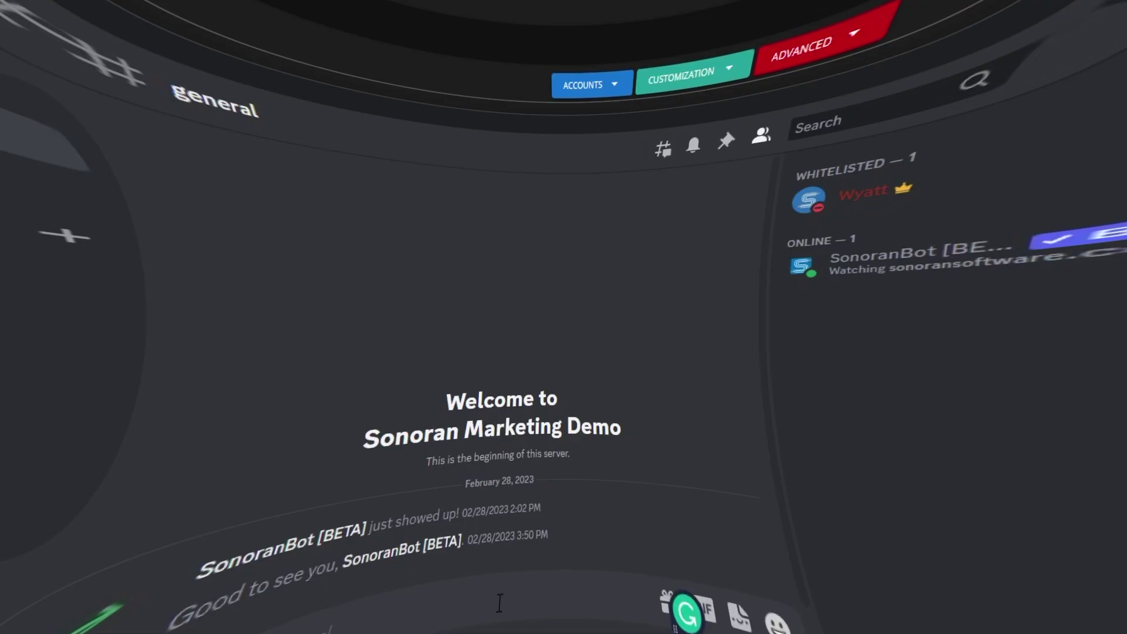
- Run /rolemap and select the San Andreas Highway Patrol department with the Trooper rank
text(/role)
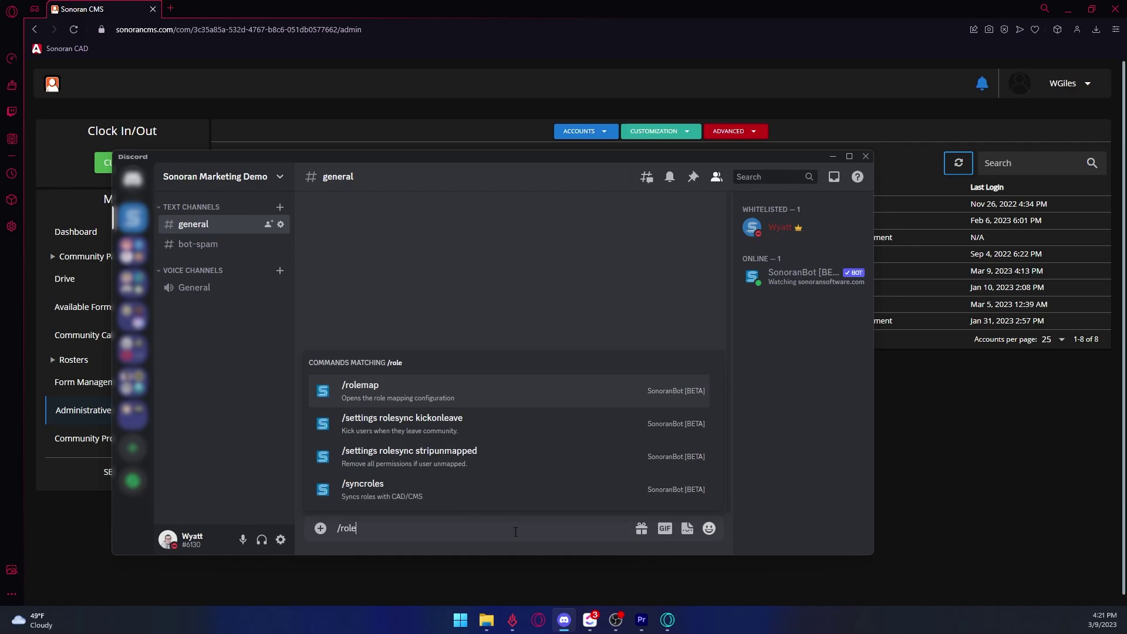
key(Return)
key(Return)
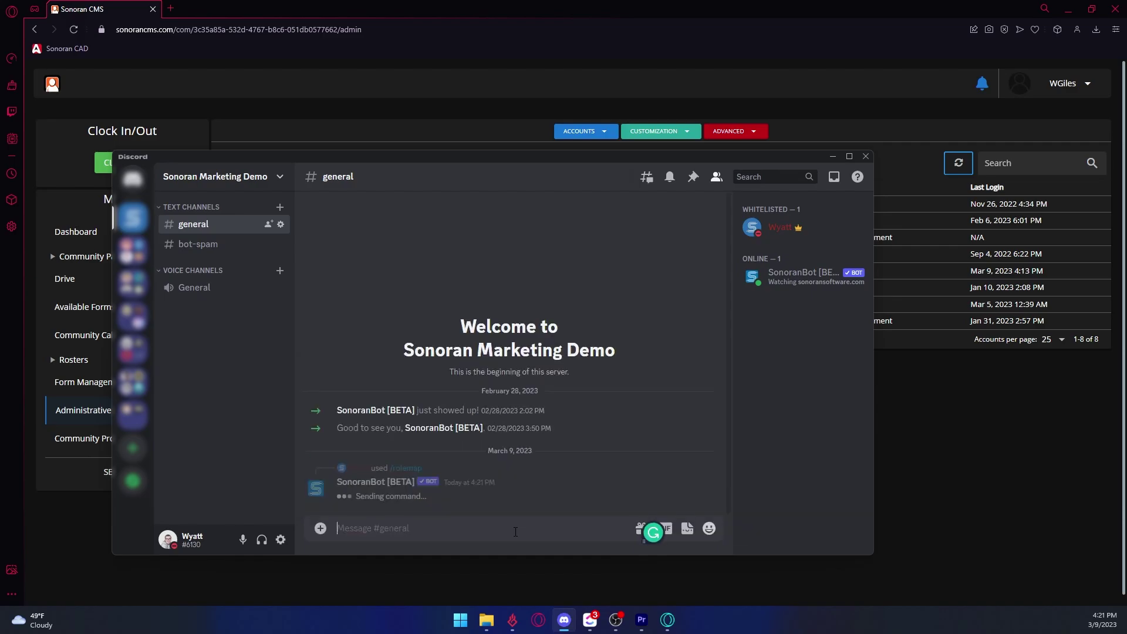
click(444, 471)
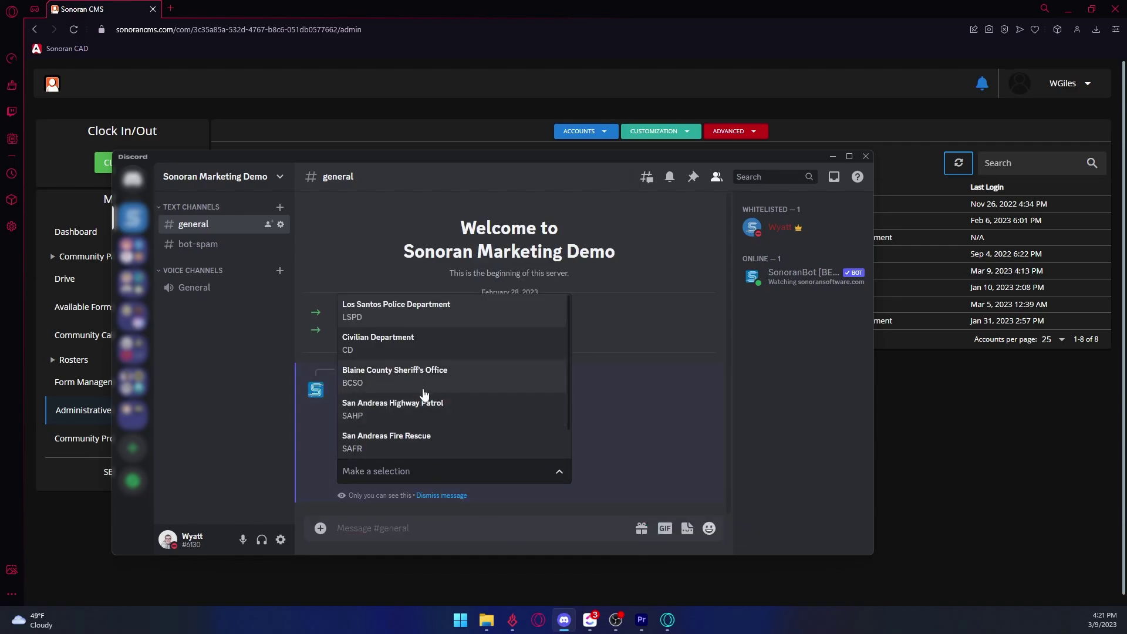
click(427, 408)
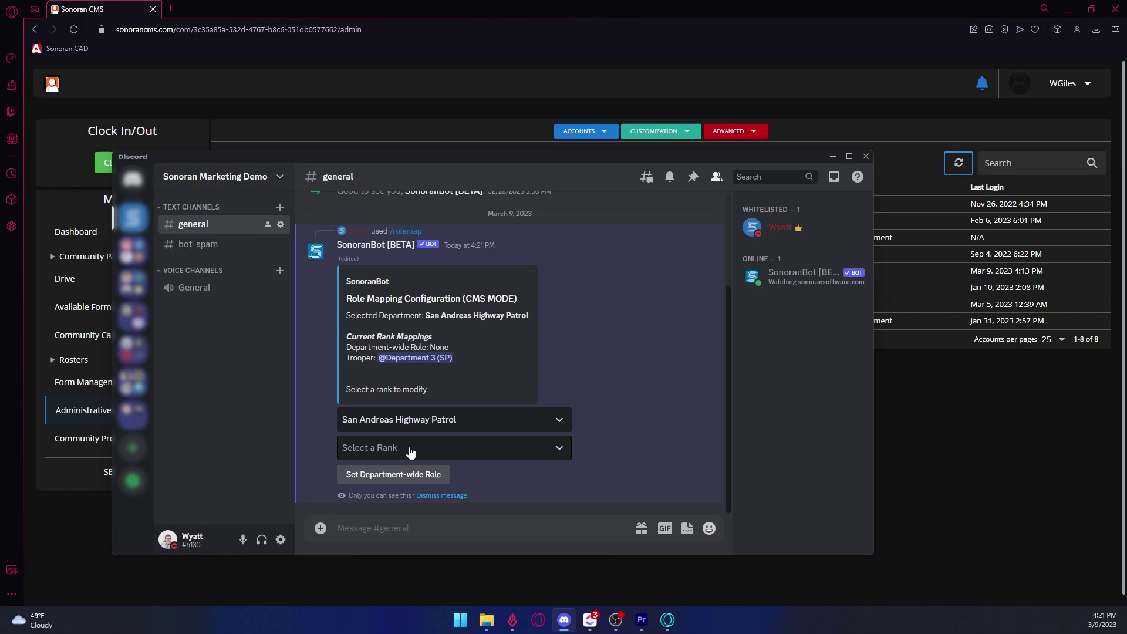
click(410, 450)
scroll(398, 382, down, 1)
scroll(398, 382, down, 3)
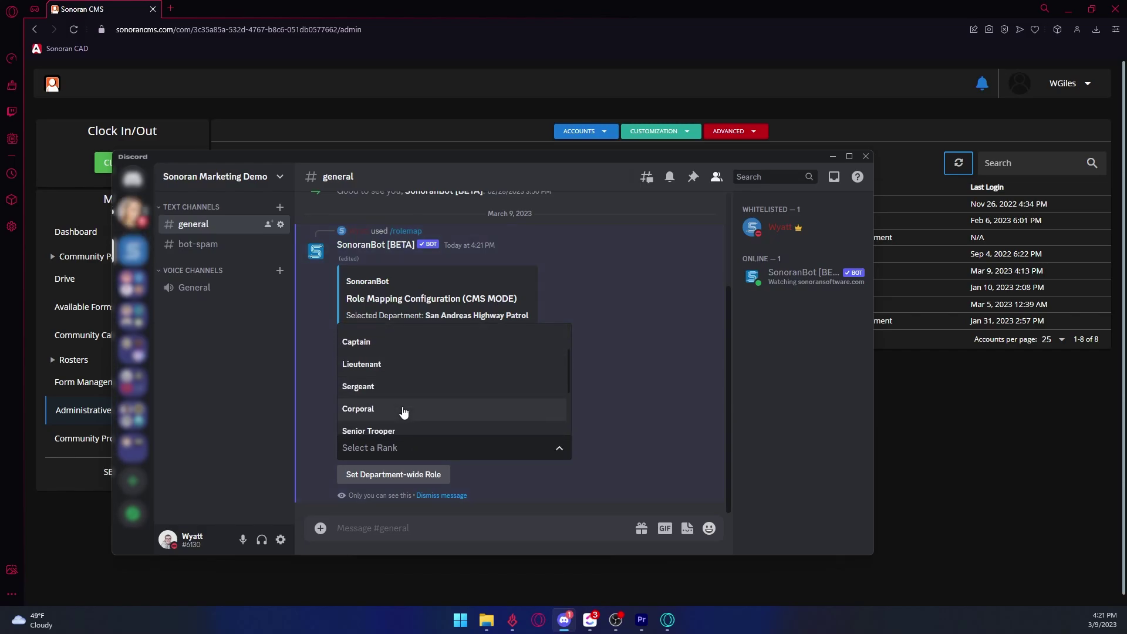
click(393, 404)
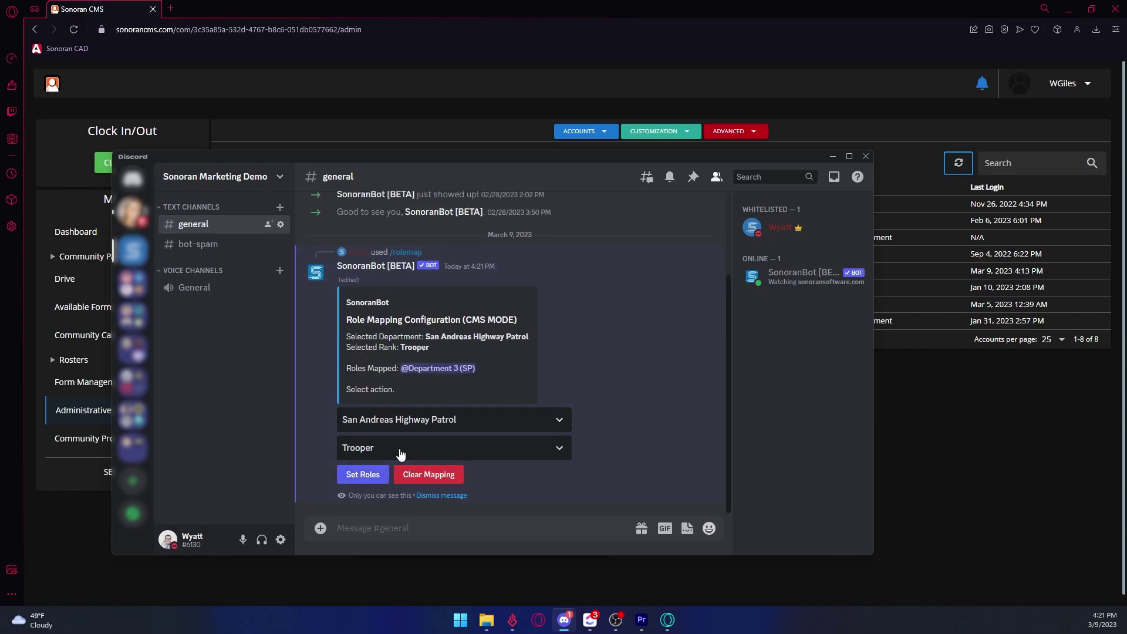
- Map the Department 3 (SP) Discord role to the Trooper rank
click(364, 481)
click(390, 471)
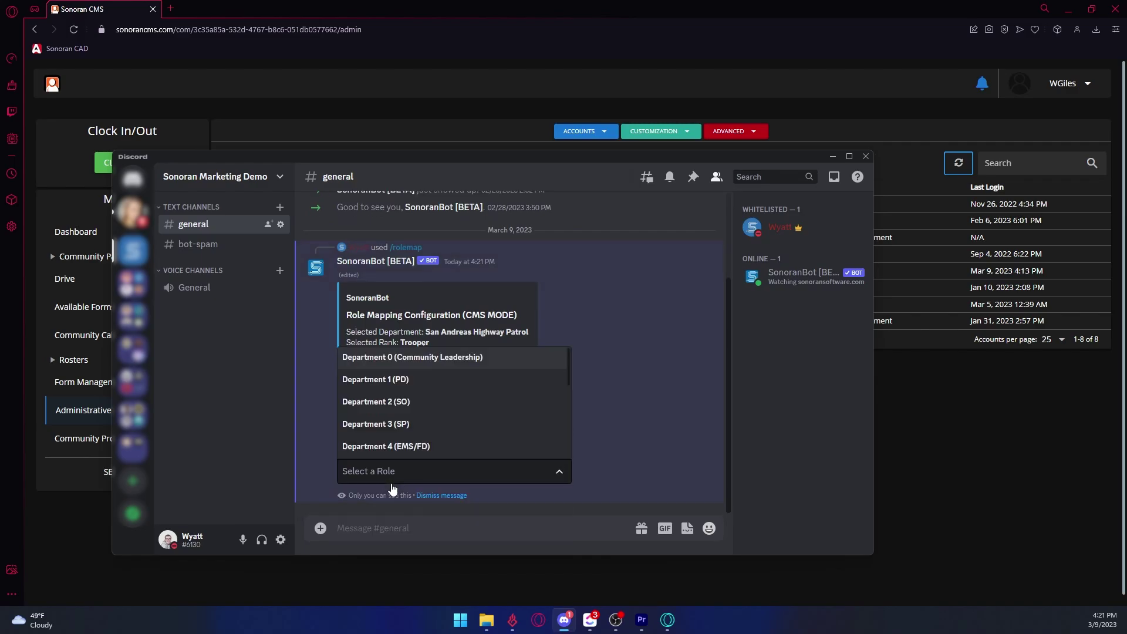
scroll(384, 445, down, 2)
scroll(384, 445, up, 2)
click(392, 422)
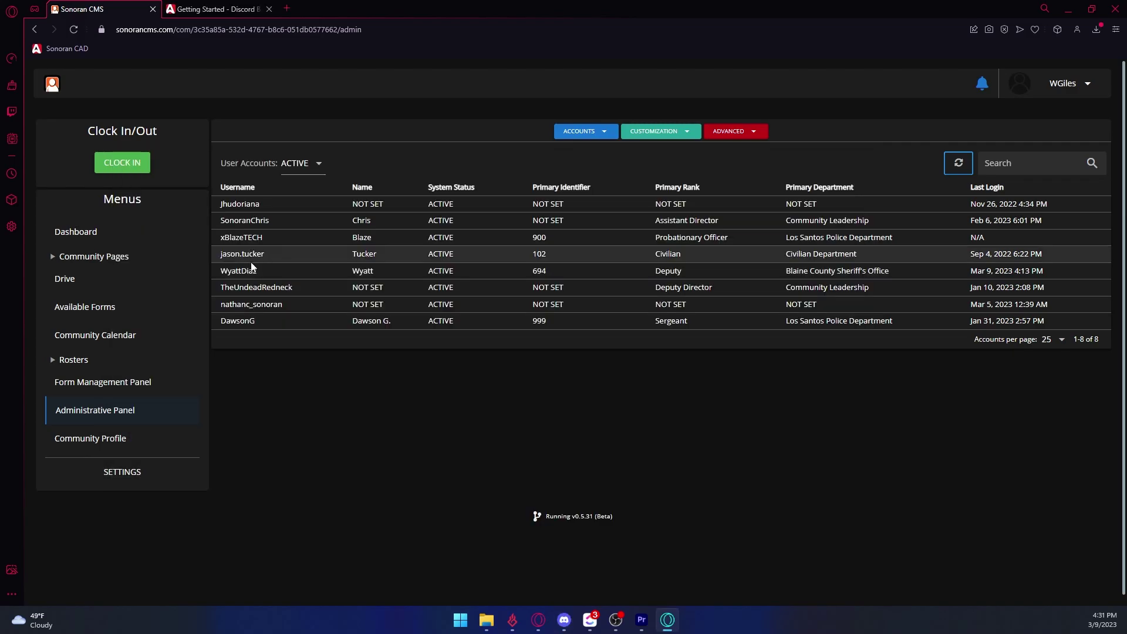
- Change the sheriff's deputy account's primary rank to Corporal and save
click(253, 269)
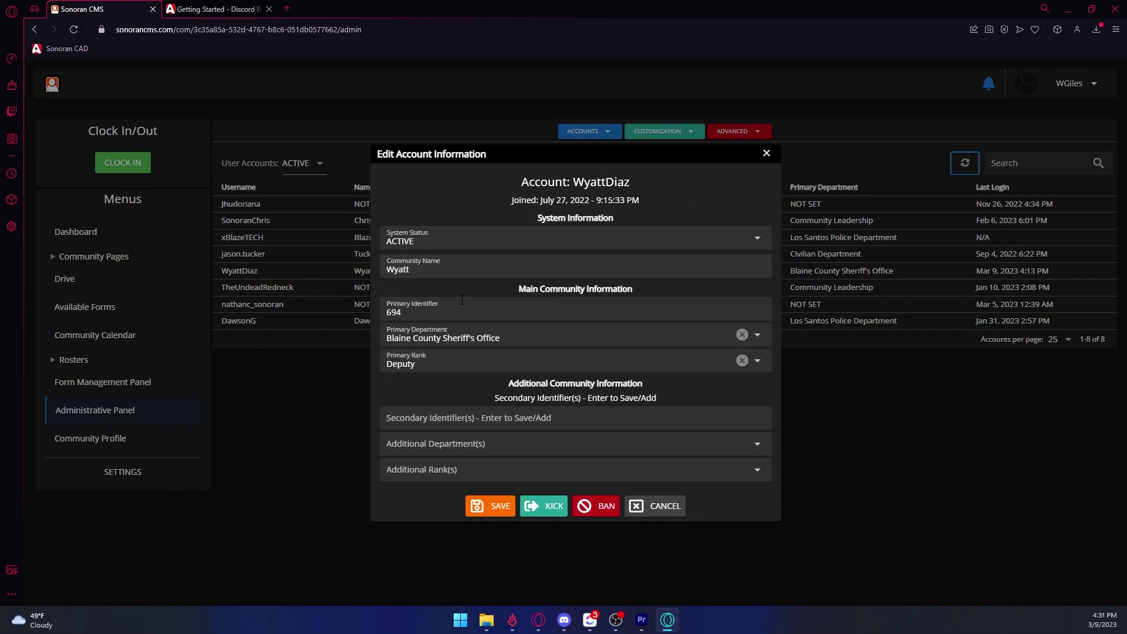
click(479, 368)
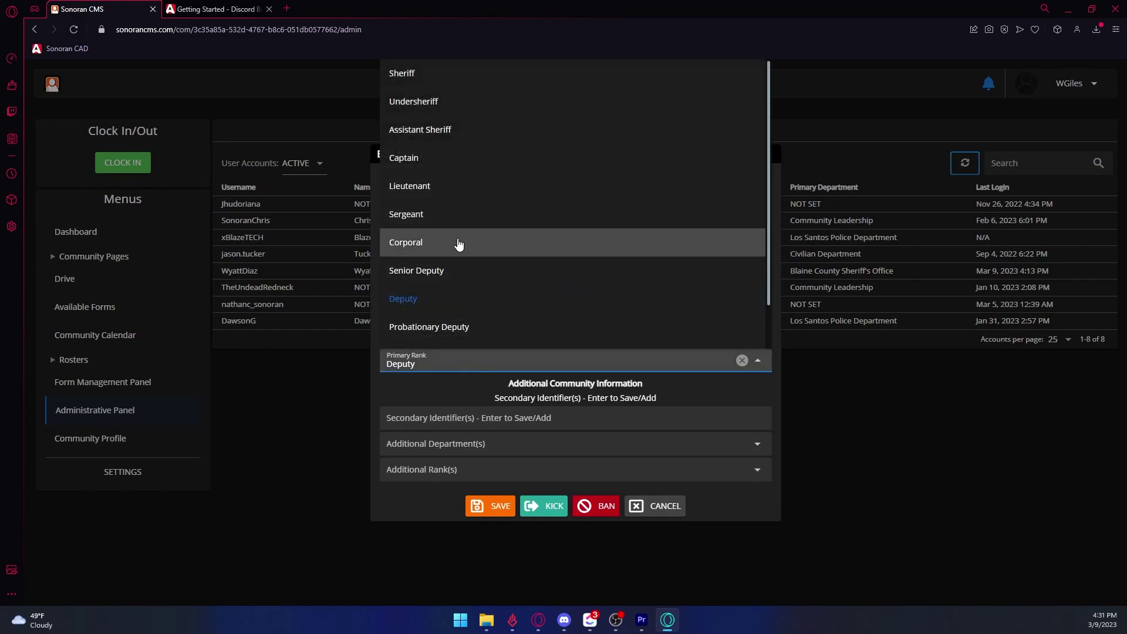
click(458, 242)
click(493, 508)
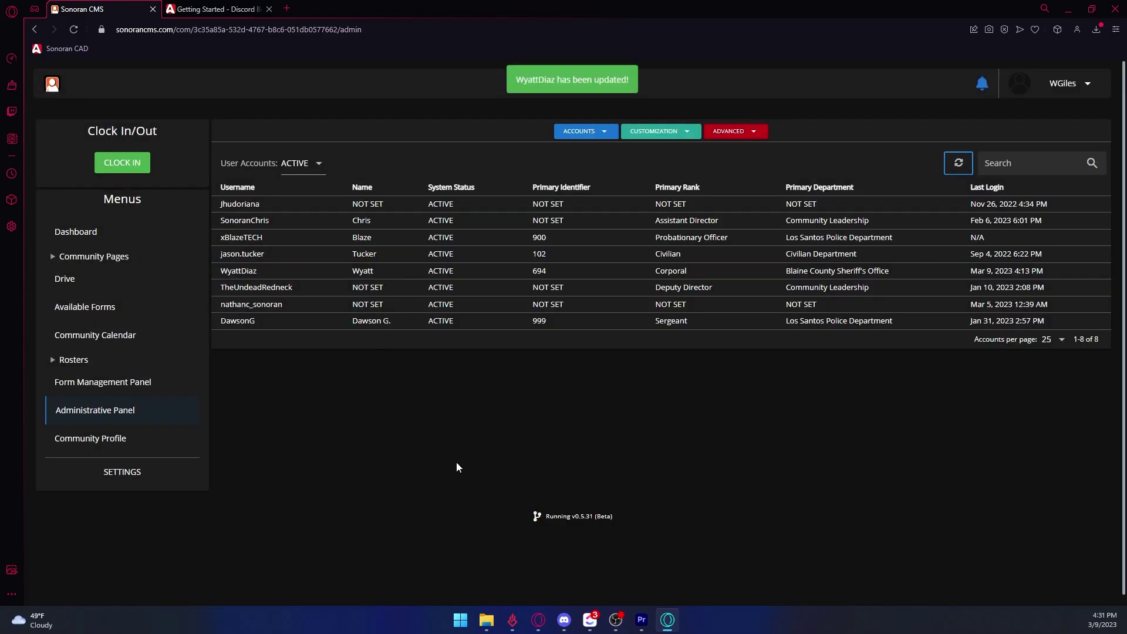
- Set the account's primary rank back to Deputy, save, then check the user's Discord roles
click(311, 272)
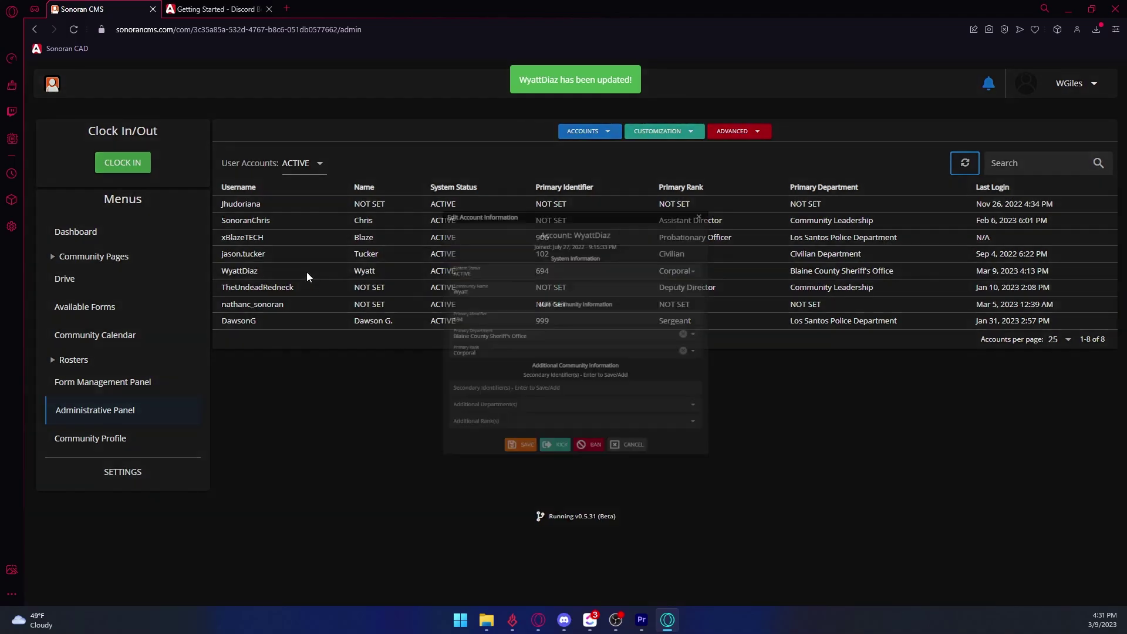
click(463, 367)
click(443, 301)
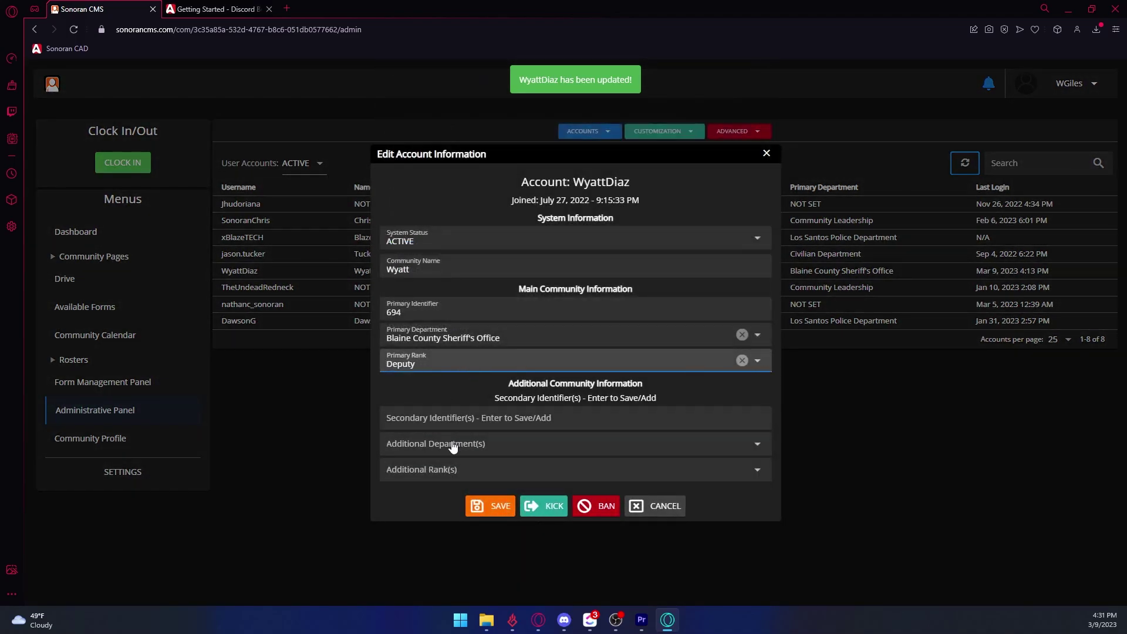
click(490, 506)
click(564, 620)
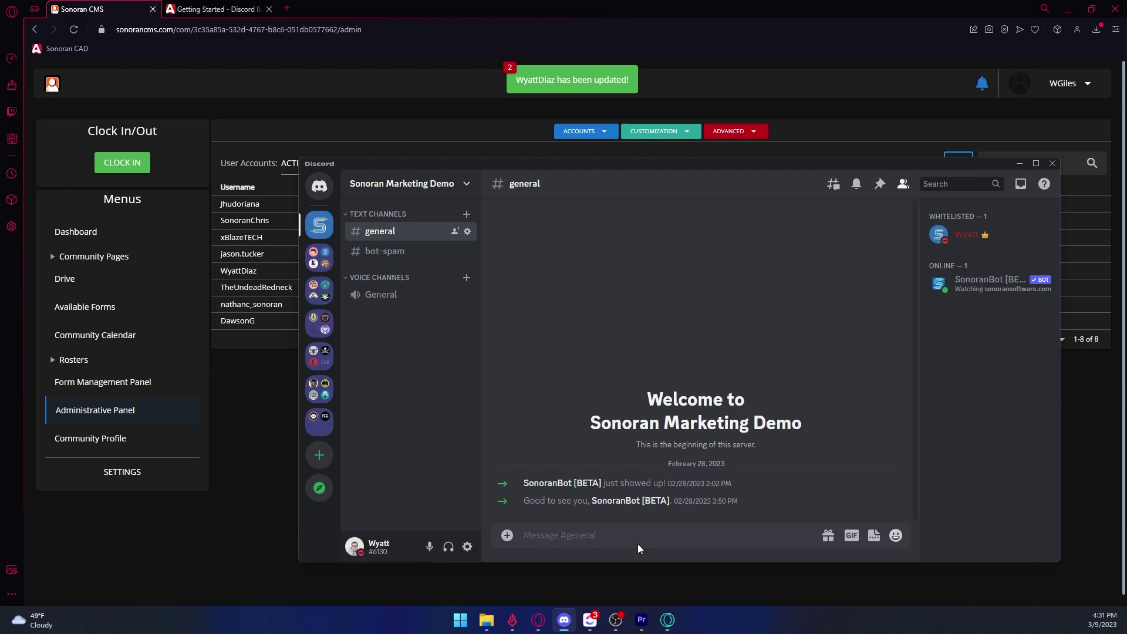
click(967, 252)
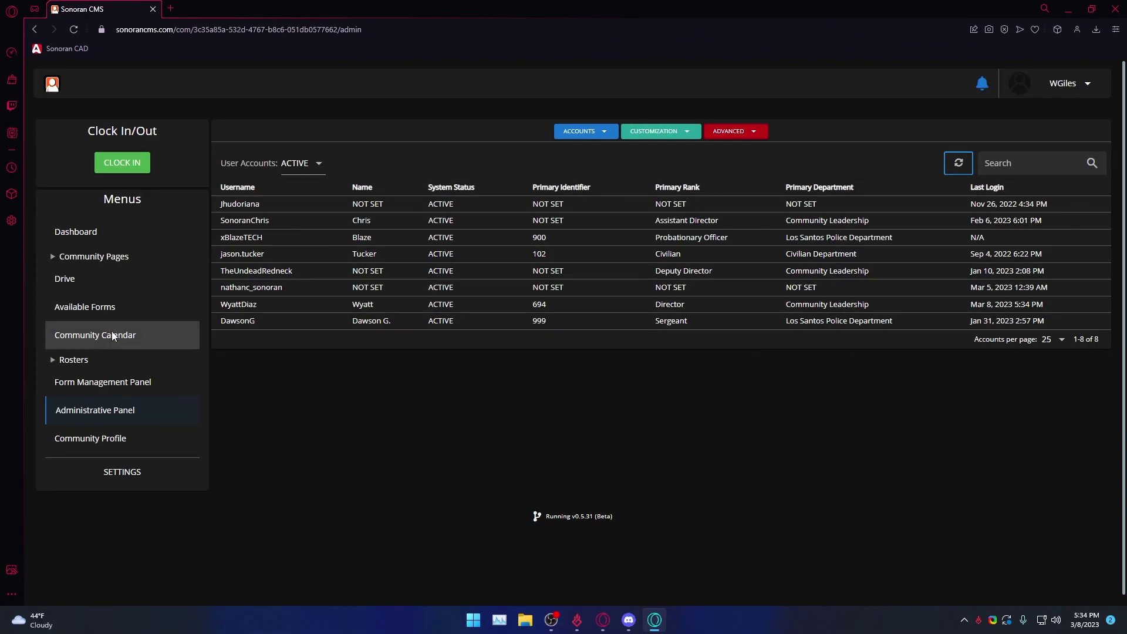
- Start creating a Community Events event from the community calendar
click(157, 335)
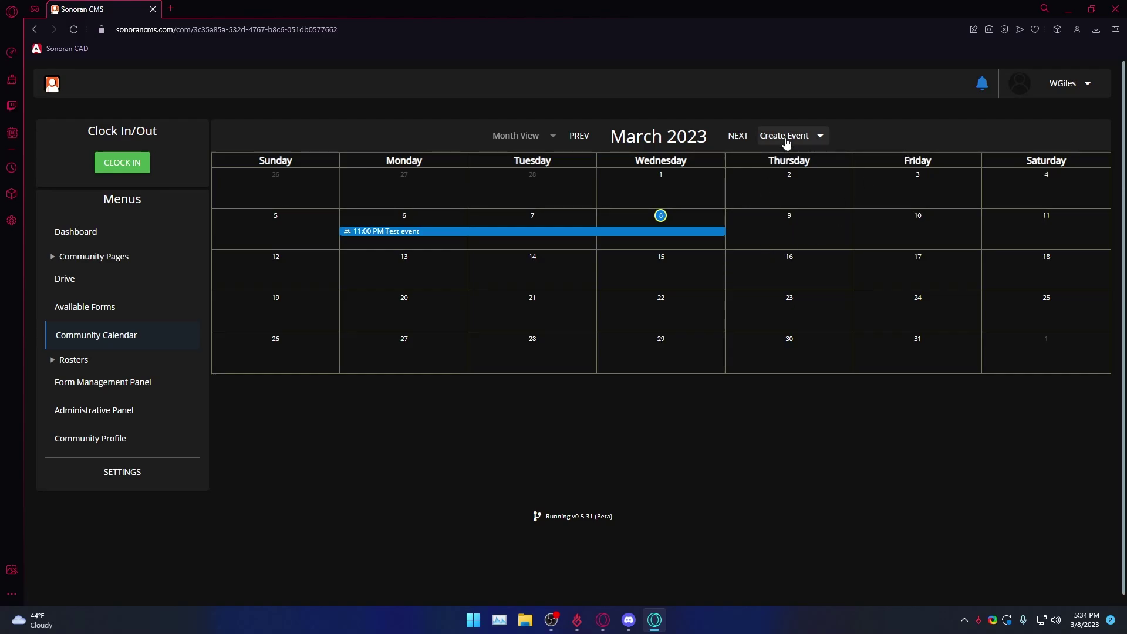
click(786, 136)
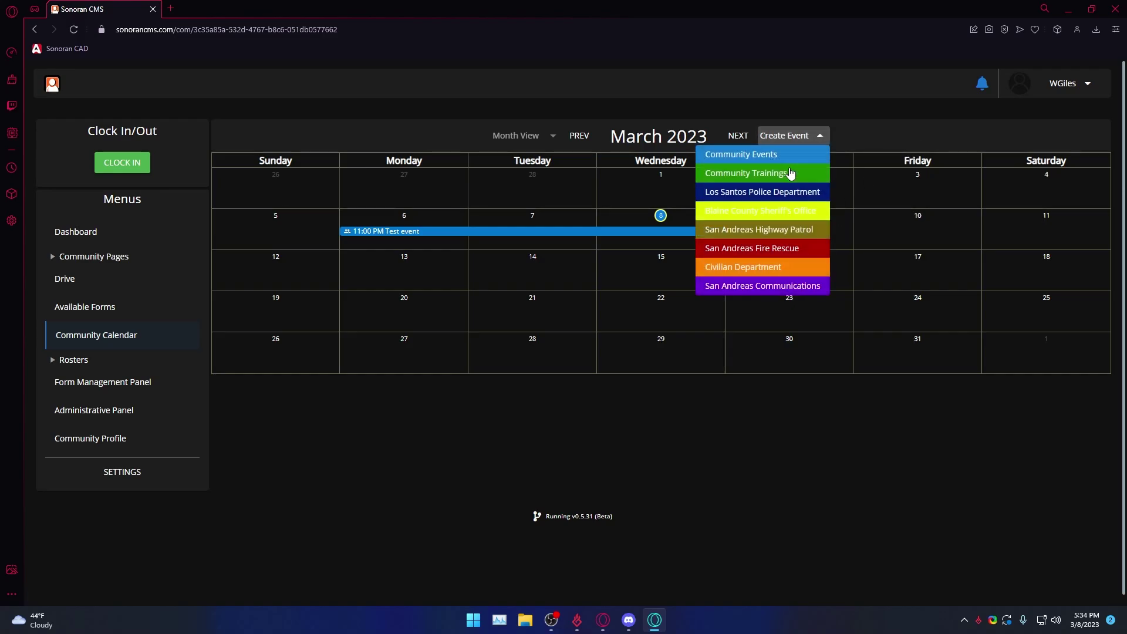
click(754, 154)
- Try a 1:05 start time in the event start picker
click(551, 252)
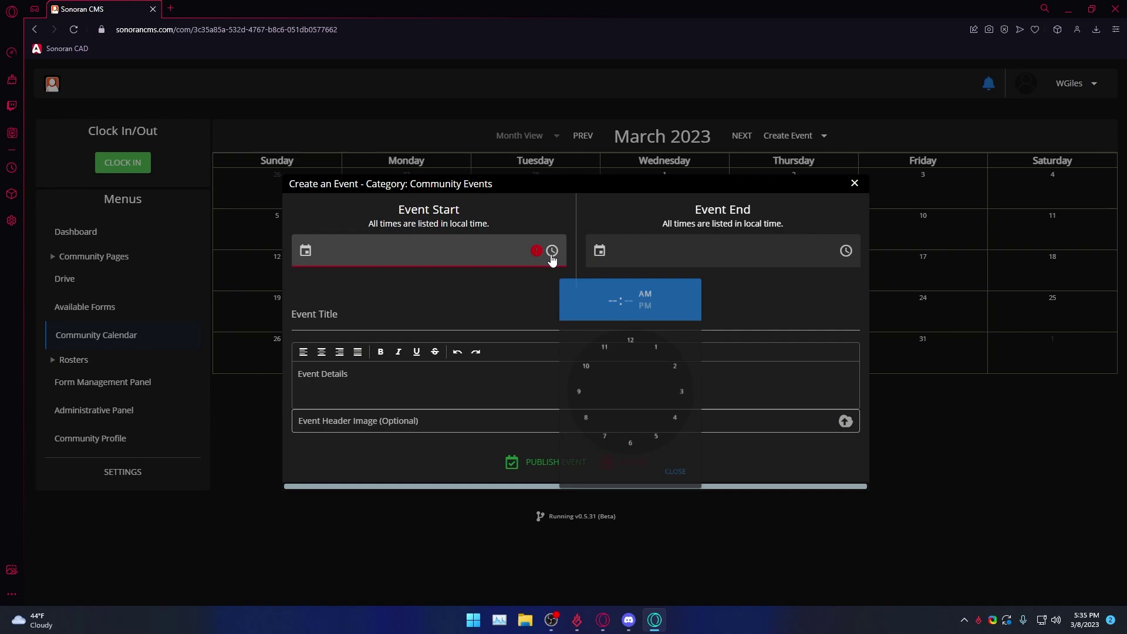
click(660, 339)
click(660, 340)
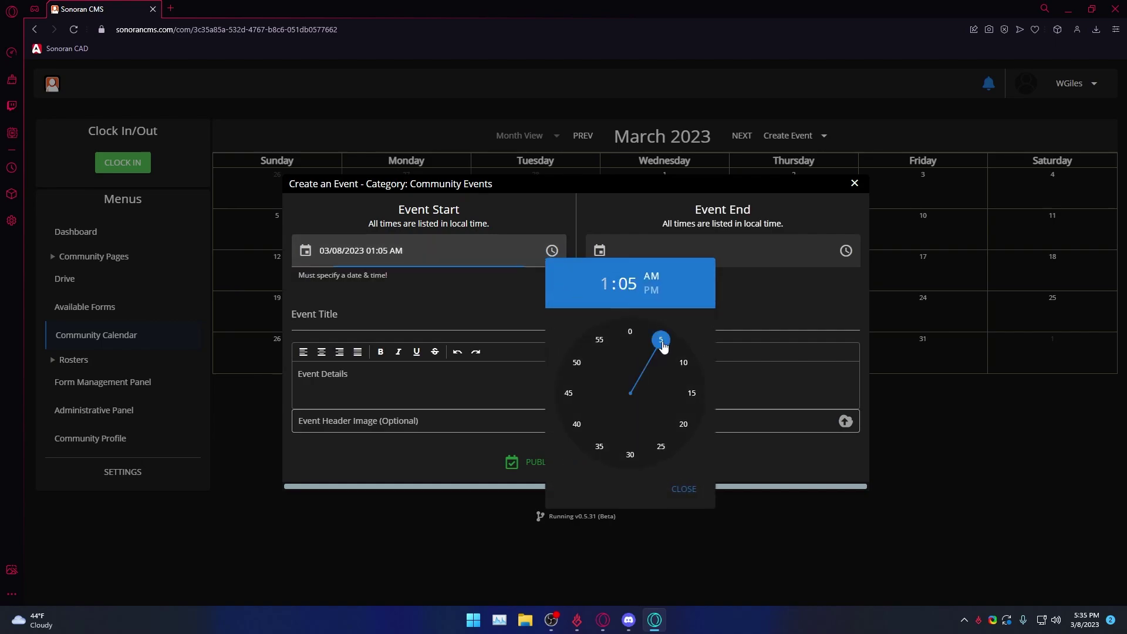
click(504, 265)
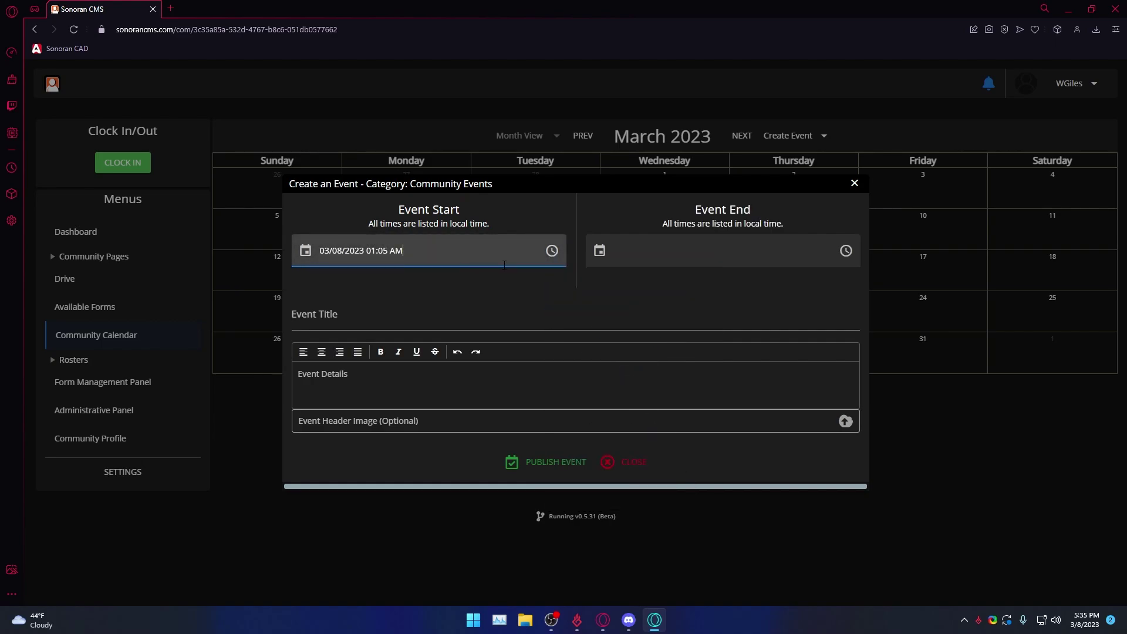
- Switch the event start to PM and set it to 10:30 on the dial
click(551, 251)
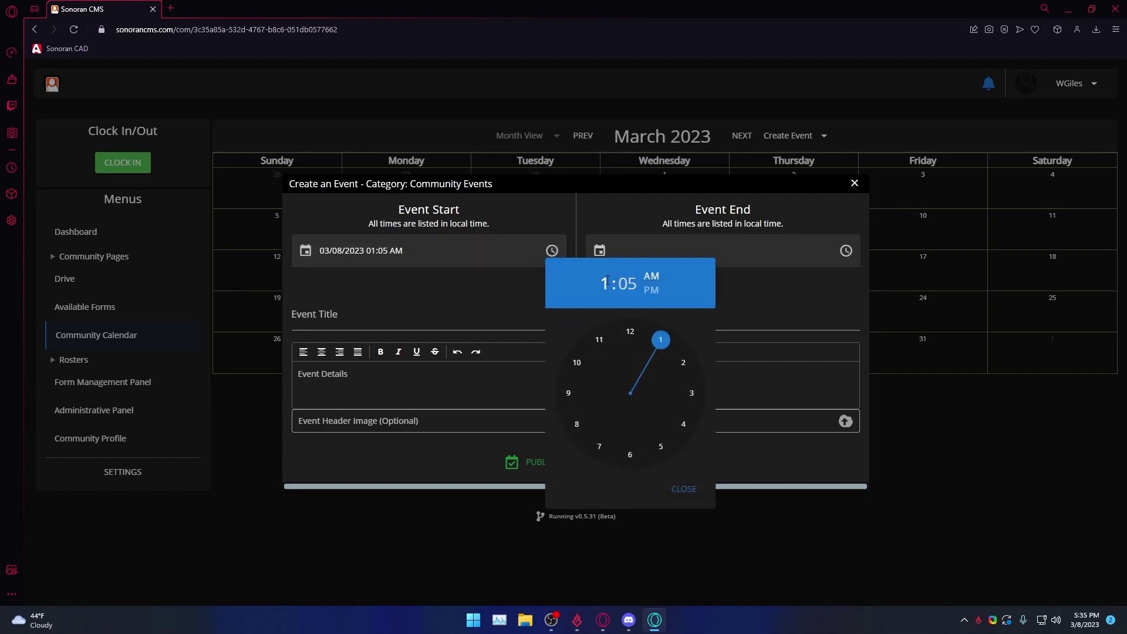
click(649, 290)
click(569, 374)
click(685, 417)
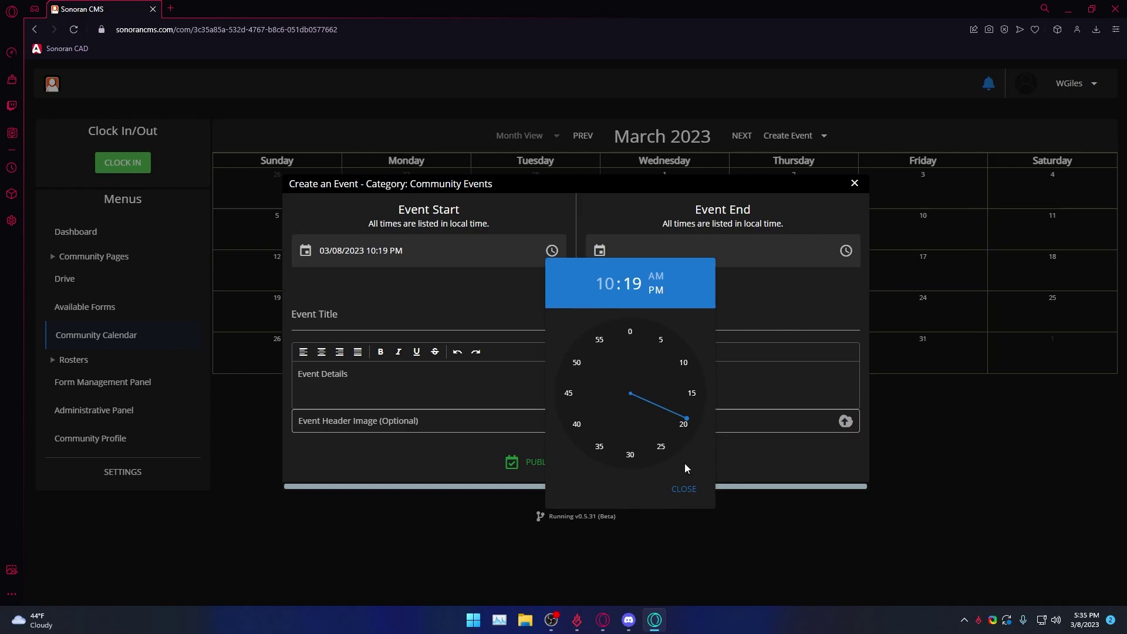
click(683, 423)
click(626, 458)
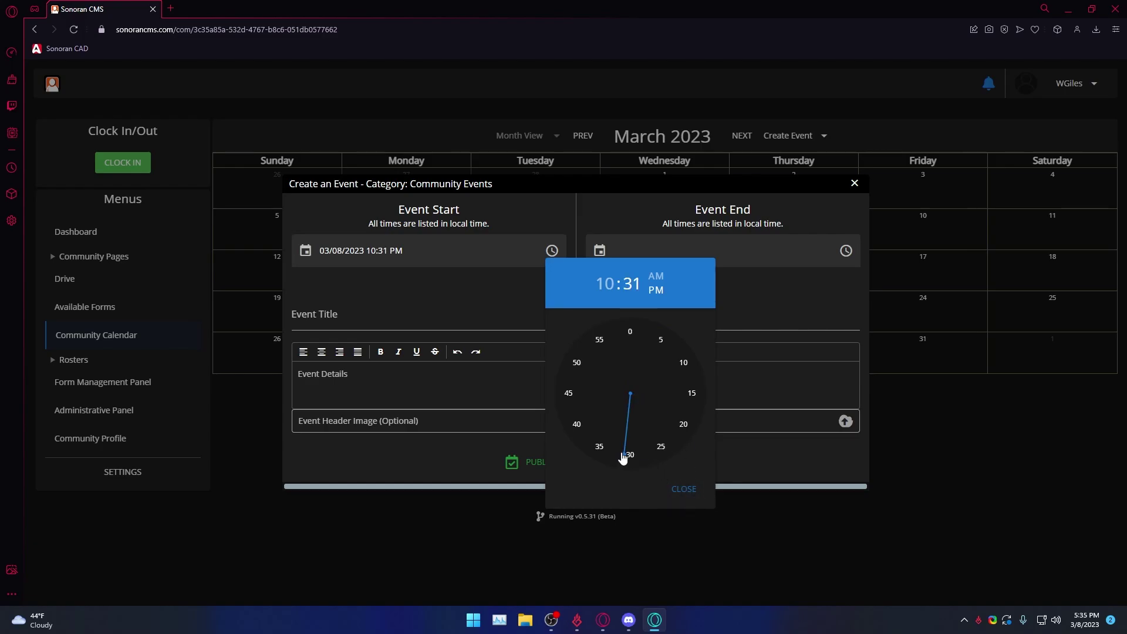
click(629, 455)
click(682, 489)
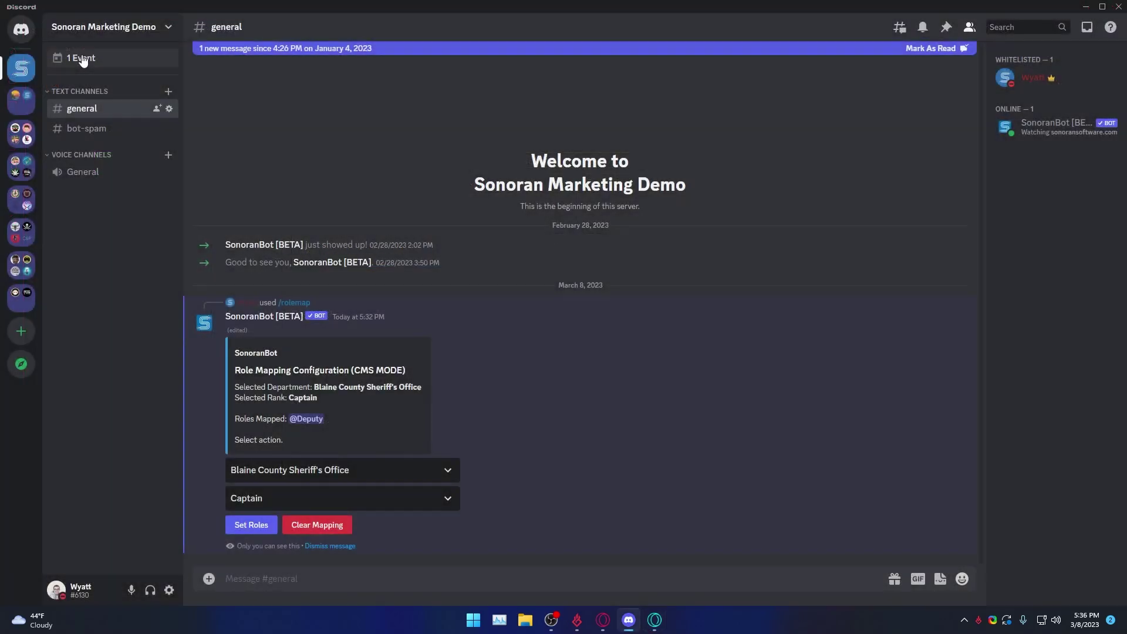
- View the server's 1 scheduled event, then enter /gui in the general channel message box
click(82, 57)
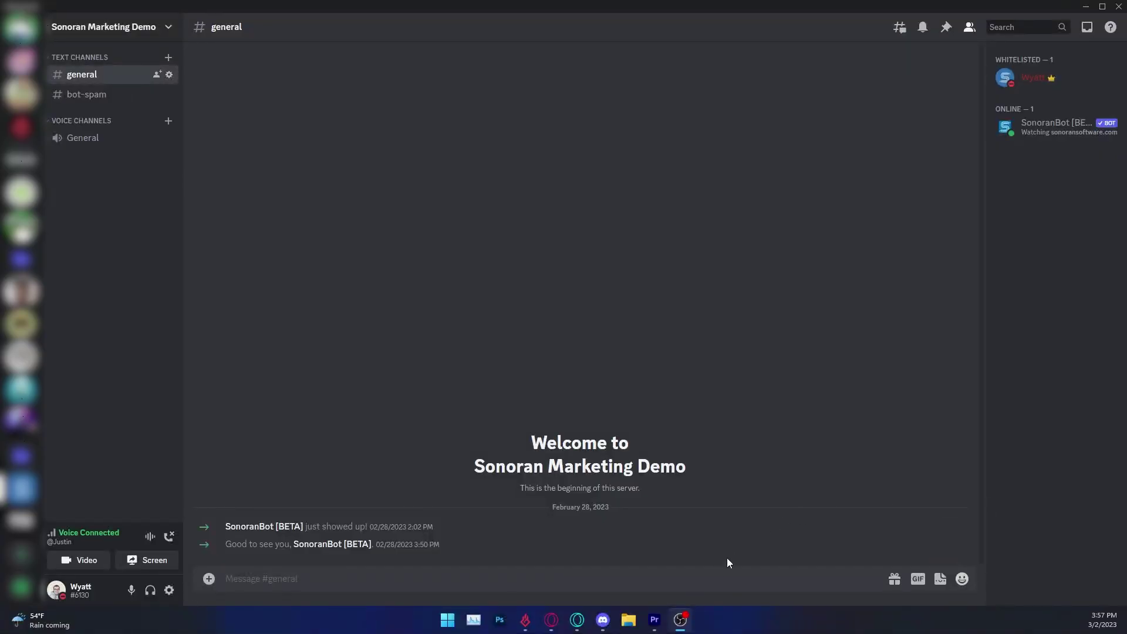
click(723, 570)
text(/gui)
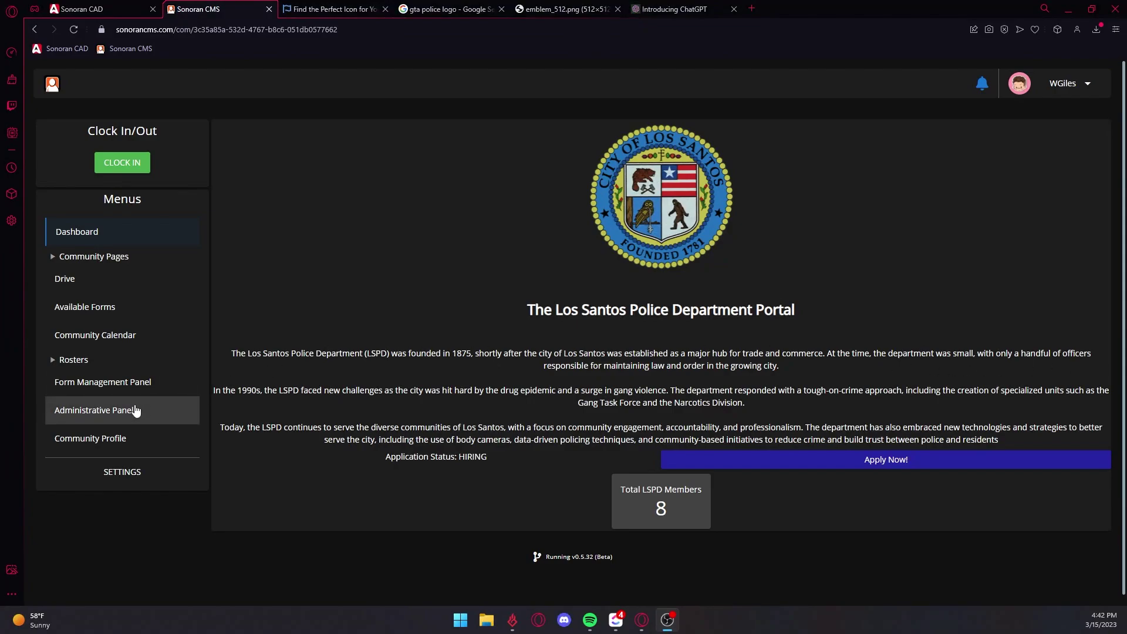
- Close the icon search, logo search, emblem_512.png and ChatGPT tabs, returning to the community dashboard
click(135, 410)
click(385, 10)
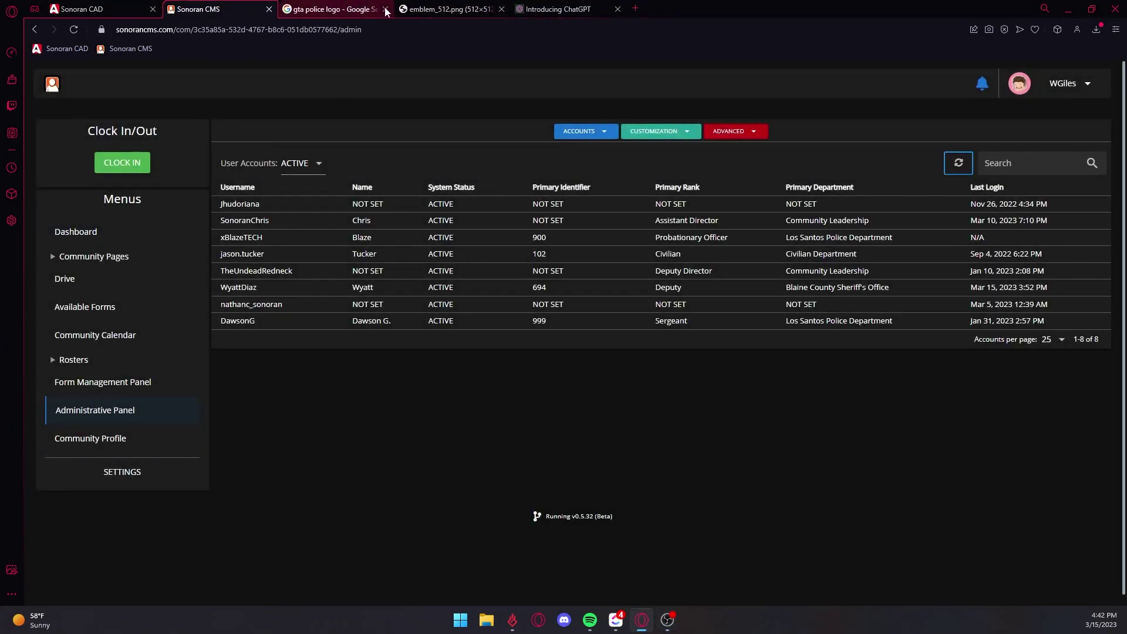
click(385, 10)
click(385, 10)
click(385, 9)
click(101, 241)
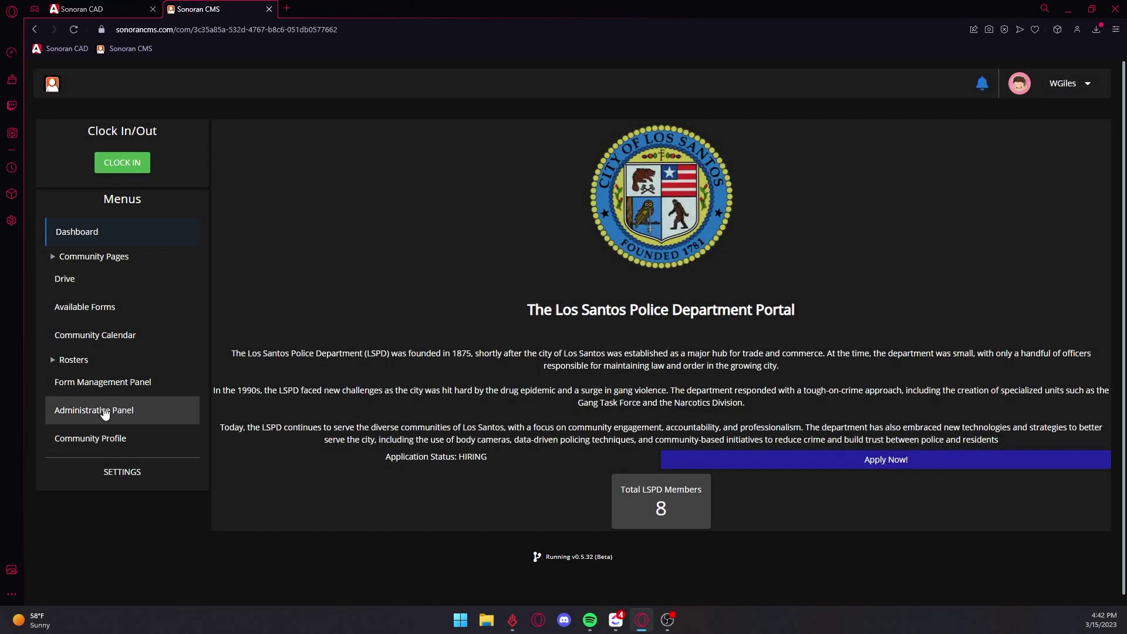
- Go to Administrative Panel > ADVANCED > API Integration
click(105, 411)
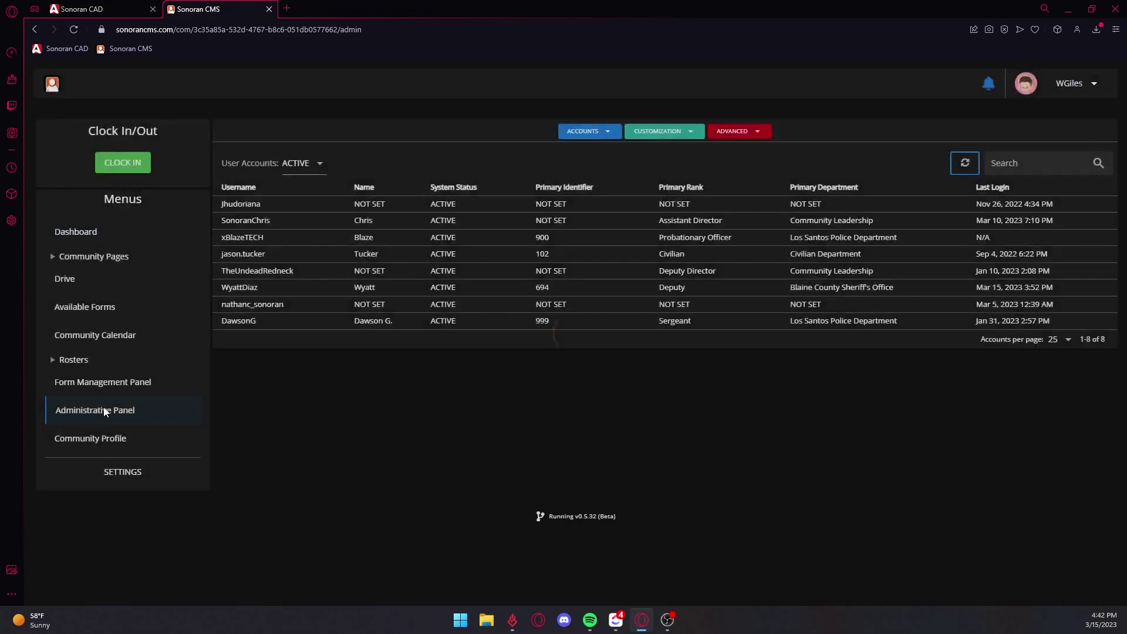
click(719, 134)
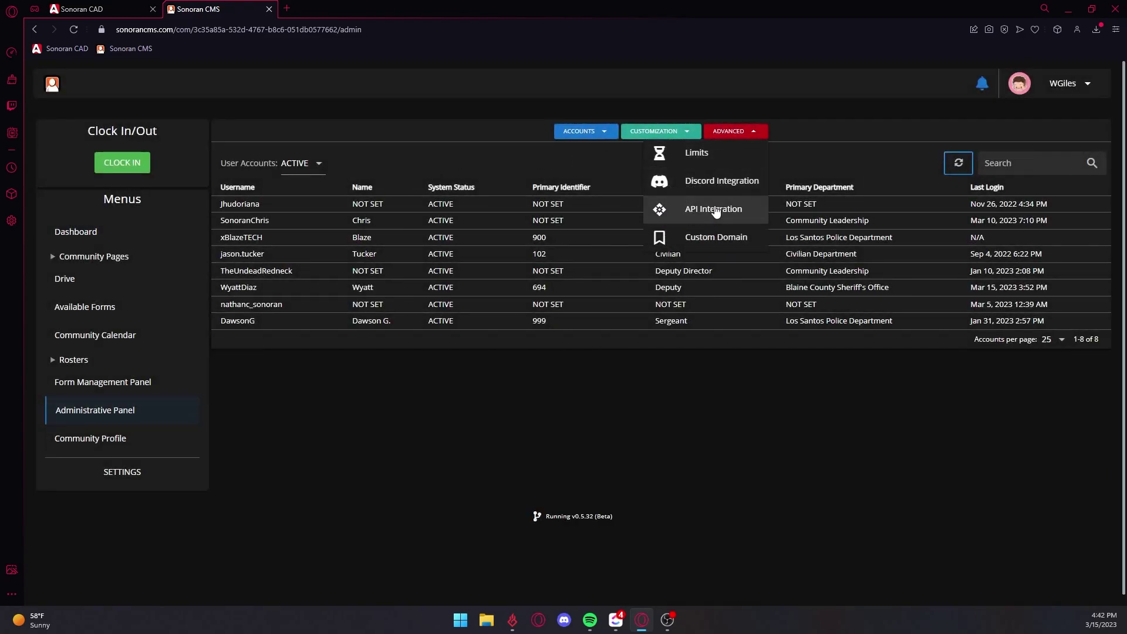
click(659, 209)
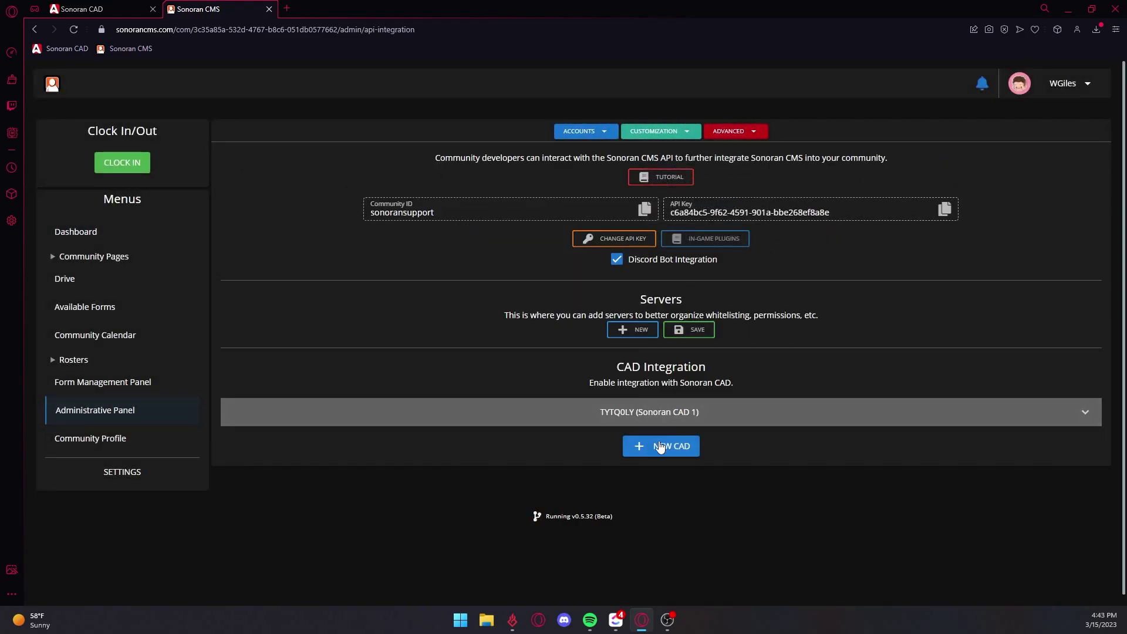
- Add a new CAD integration and enable CAD Sync on it
click(668, 446)
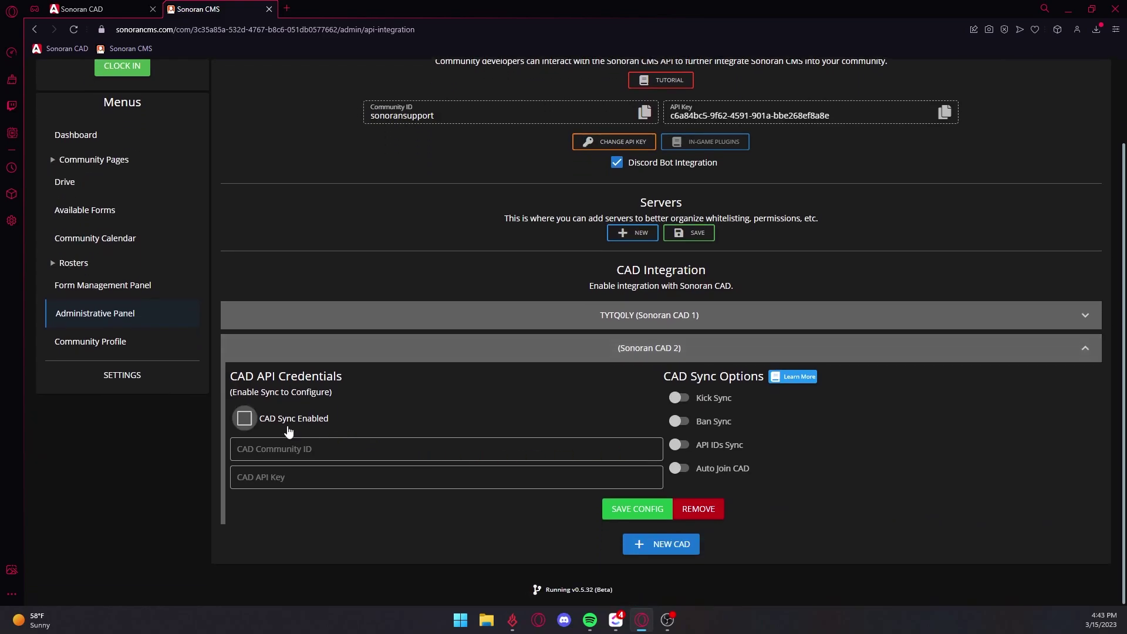
click(244, 414)
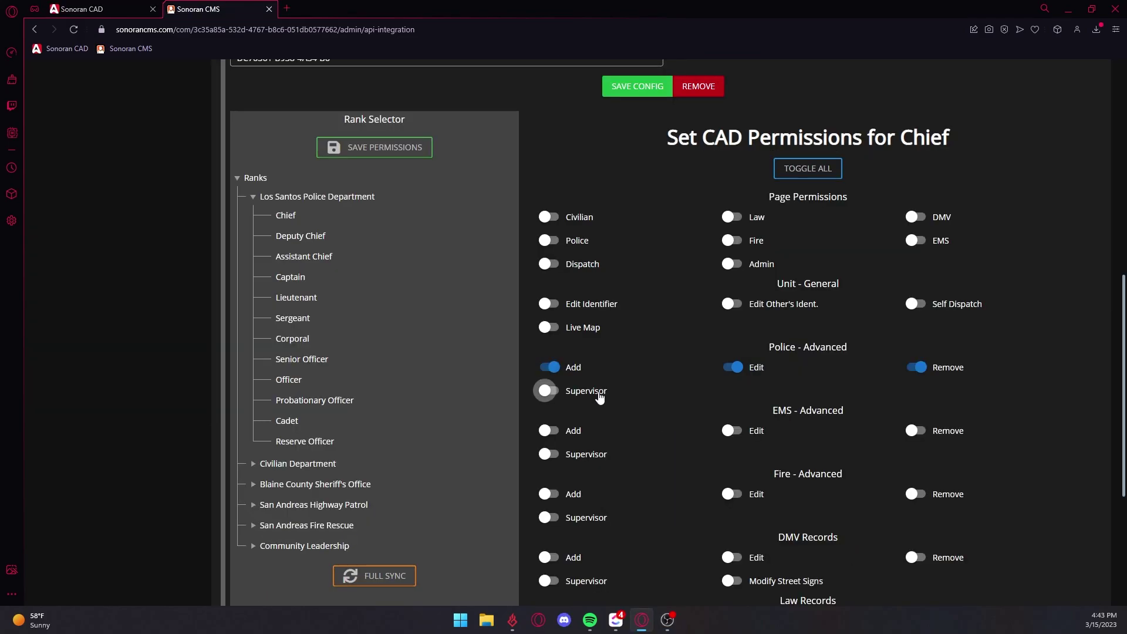
- Grant the Chief rank Police Supervisor and Police page permissions
click(599, 392)
scroll(650, 446, down, 1)
scroll(651, 411, up, 1)
click(549, 238)
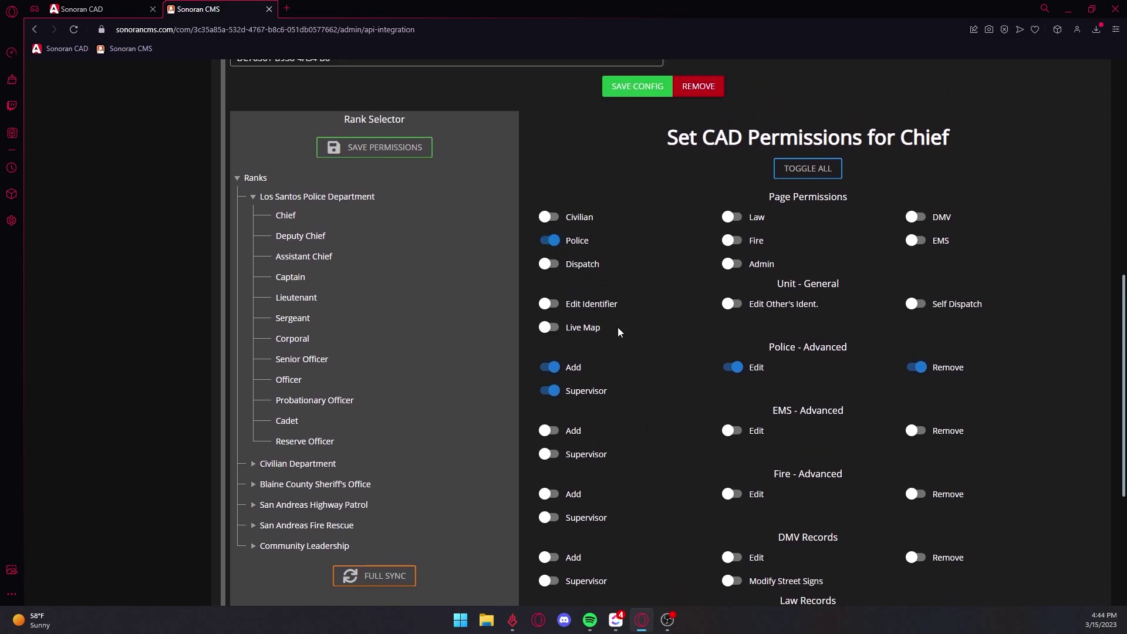
scroll(639, 410, down, 2)
scroll(644, 461, down, 2)
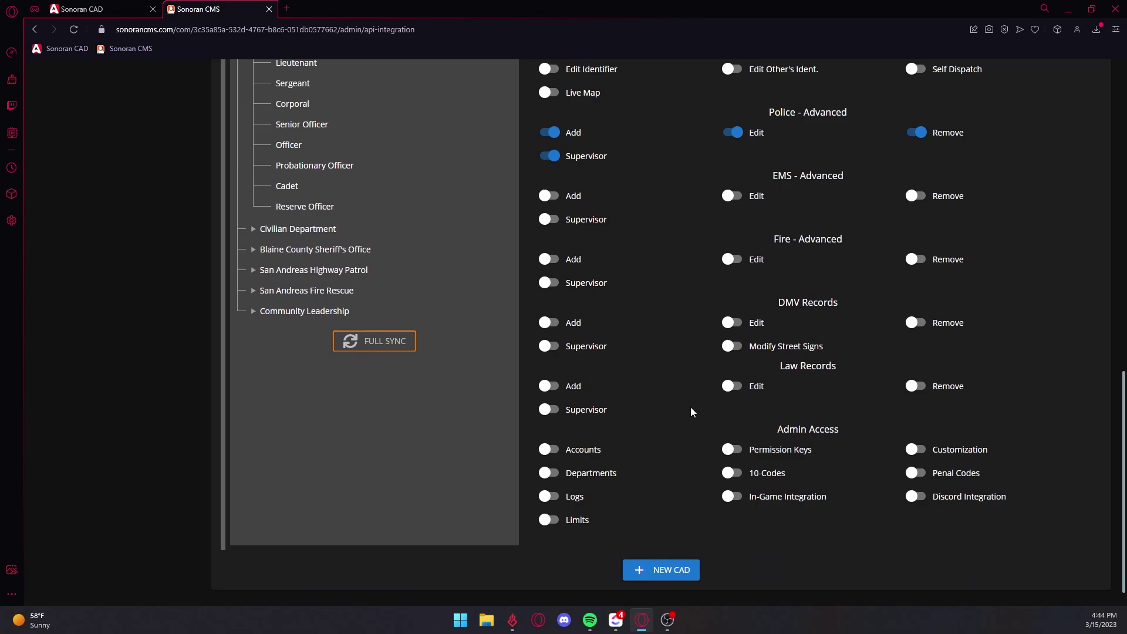
scroll(510, 422, up, 4)
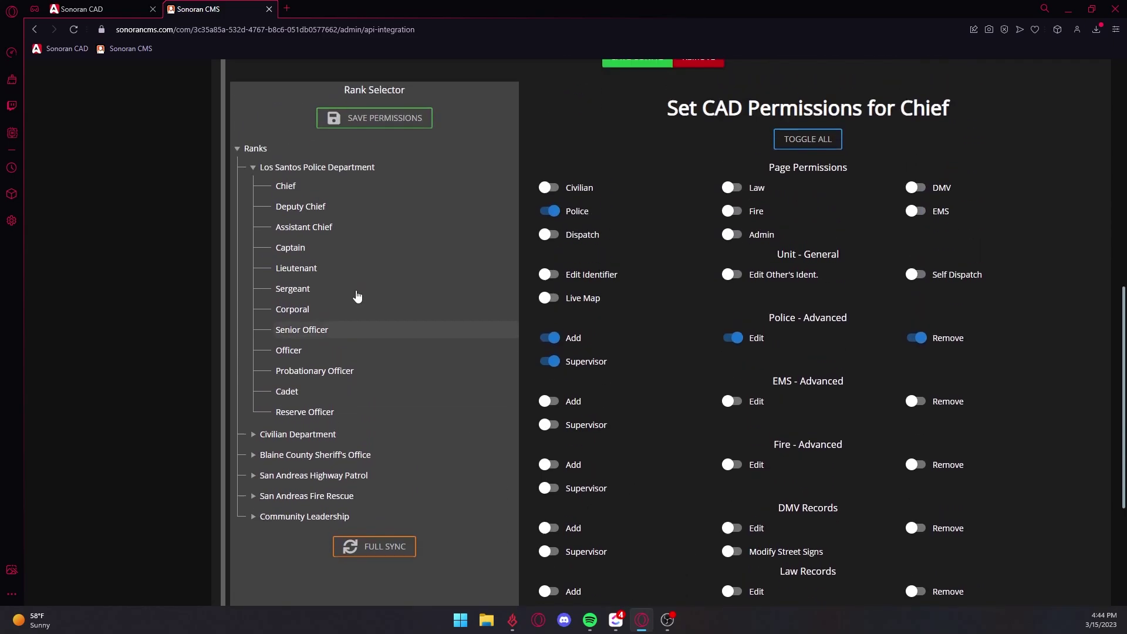
- Give Captain Civilian, Police, Live Map, Edit Other's Ident. and Self Dispatch permissions
click(315, 238)
click(317, 256)
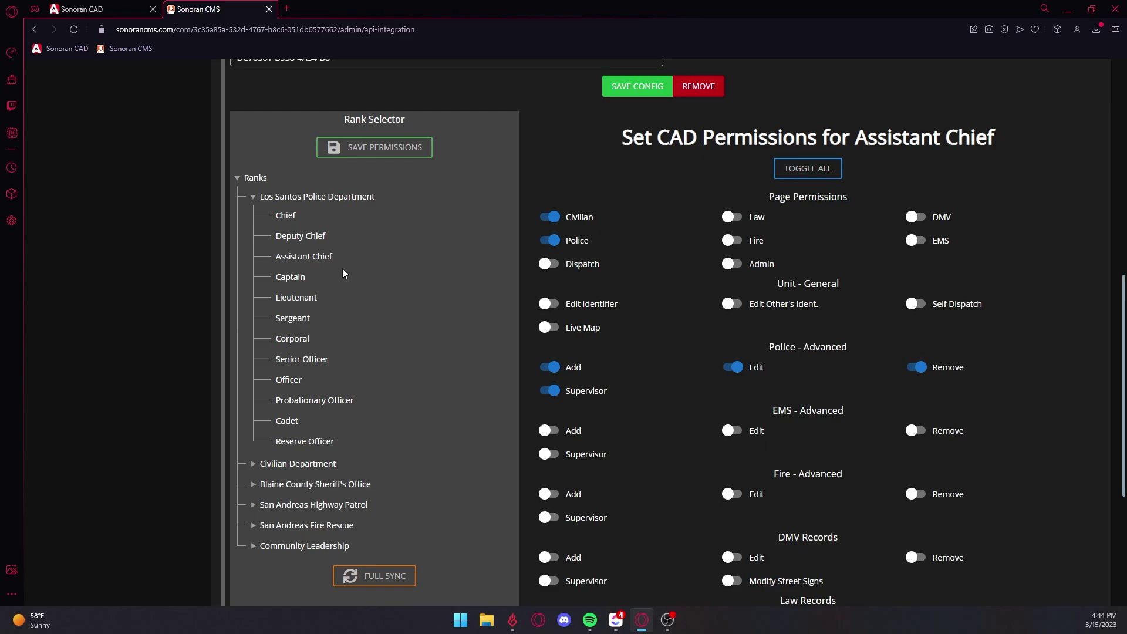
click(453, 276)
click(567, 225)
click(567, 240)
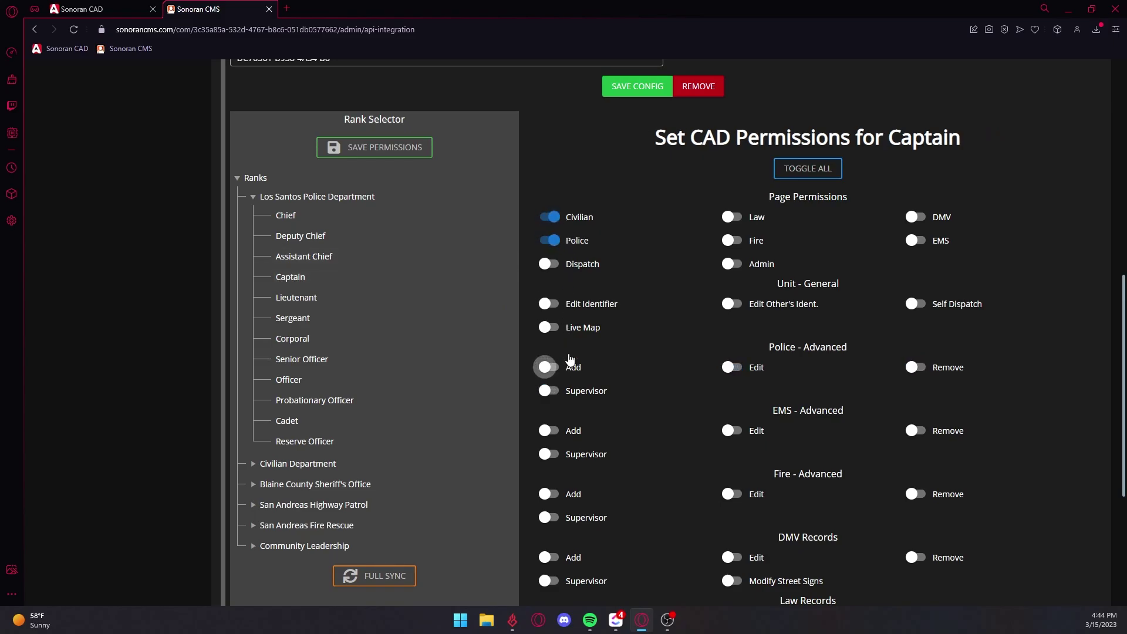
click(550, 327)
click(733, 304)
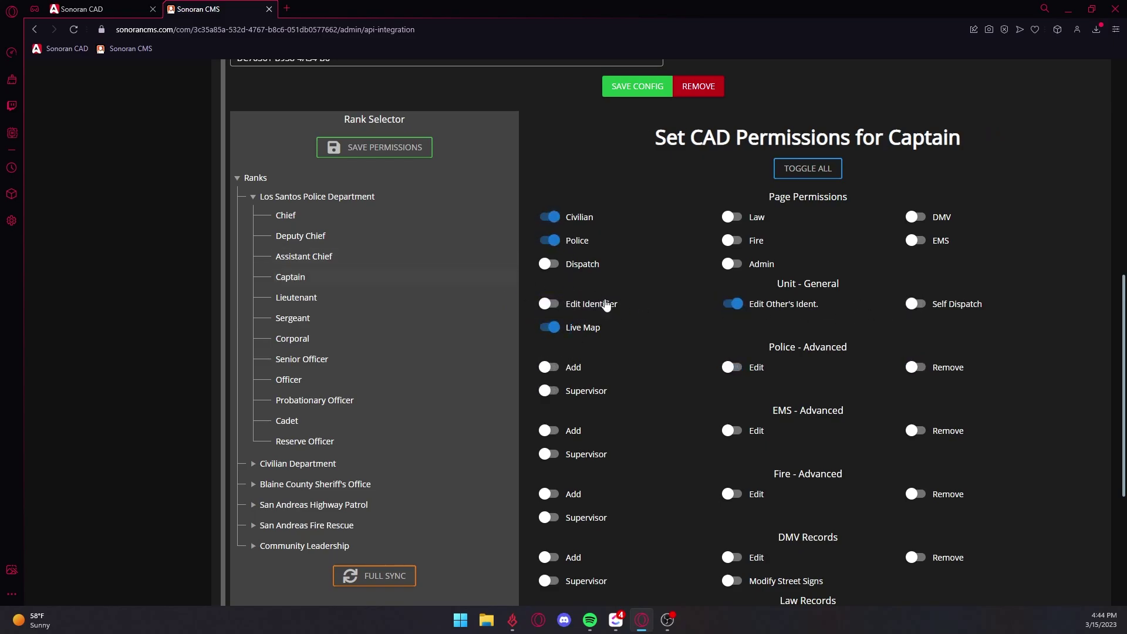
click(916, 303)
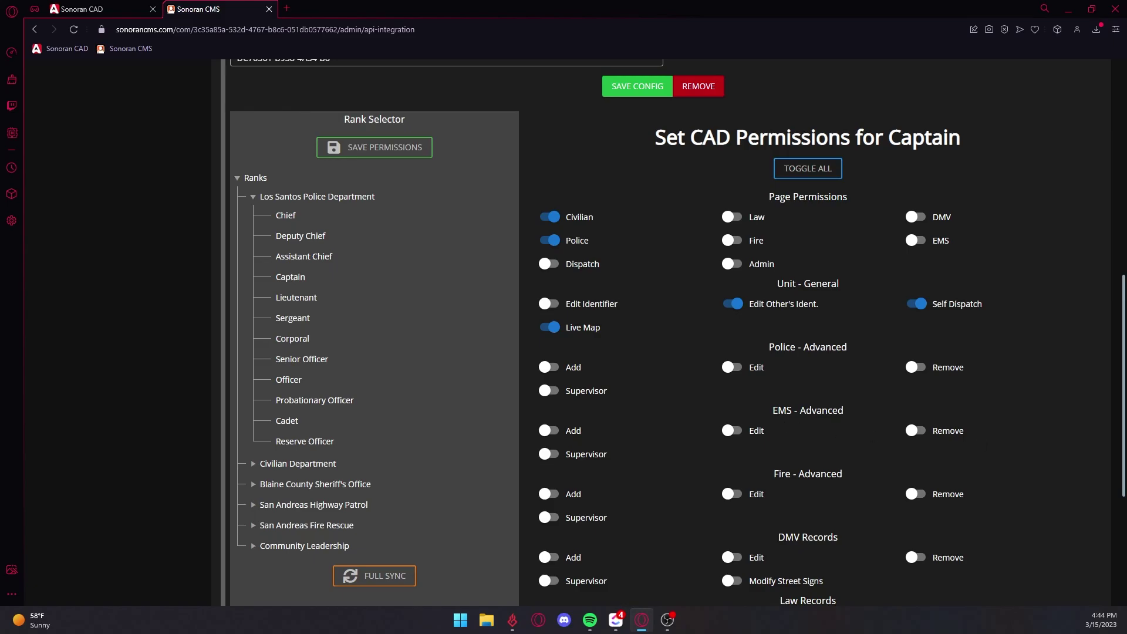